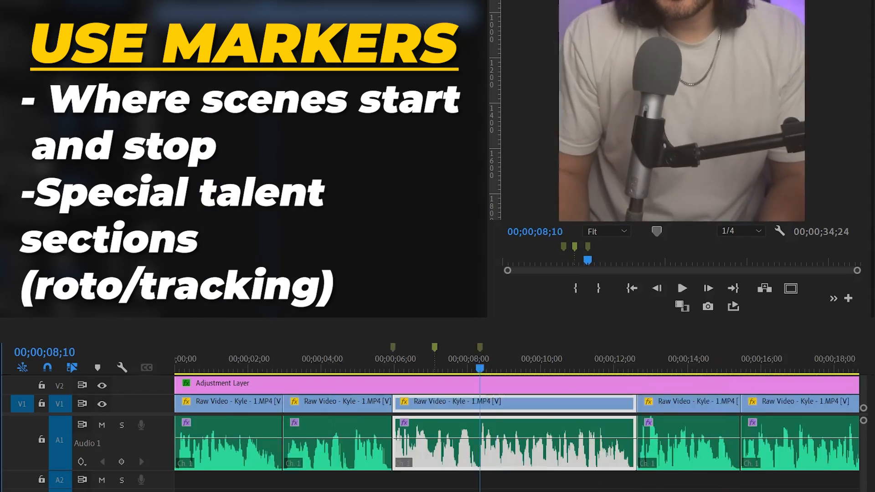
Add sequence markers where scenes and special talent sections start and stop
key(m)
key(m)
key(m)
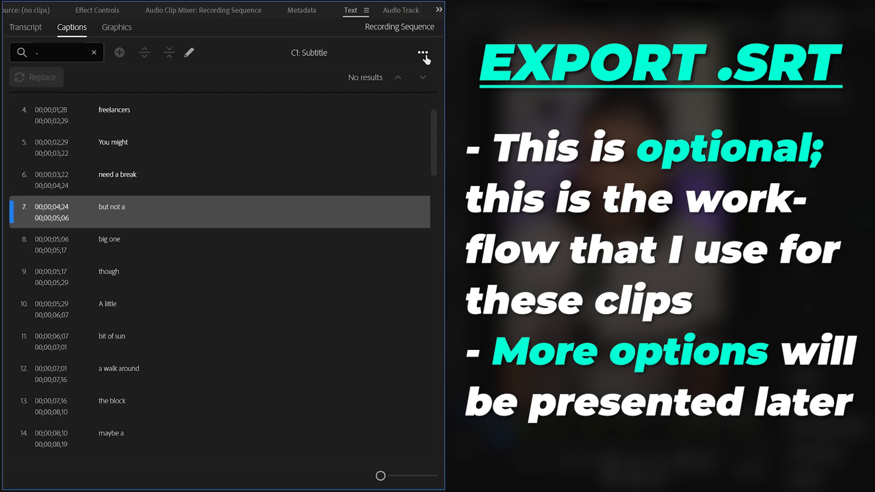
Export the sequence captions to an SRT file
click(423, 53)
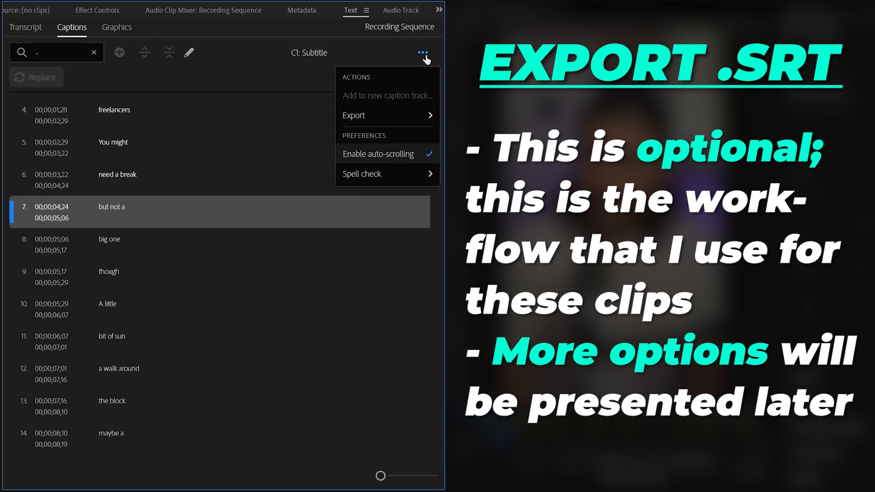
mouse_move(412, 115)
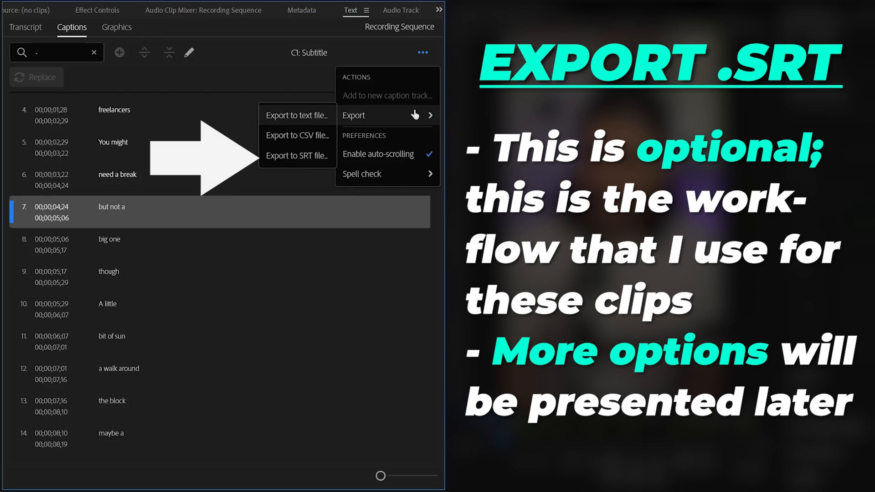
click(302, 163)
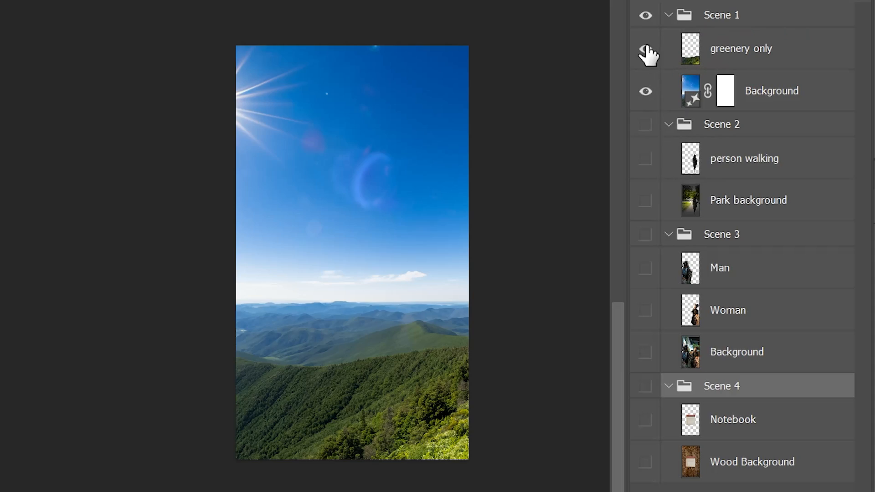
Switch to Photoshop and toggle group and layer visibility to examine the separated elements of Scene 1 through Scene 4
click(645, 15)
click(645, 124)
click(645, 159)
click(645, 200)
click(645, 124)
click(645, 234)
click(645, 268)
click(645, 311)
click(645, 352)
click(645, 234)
click(644, 386)
click(645, 419)
click(645, 462)
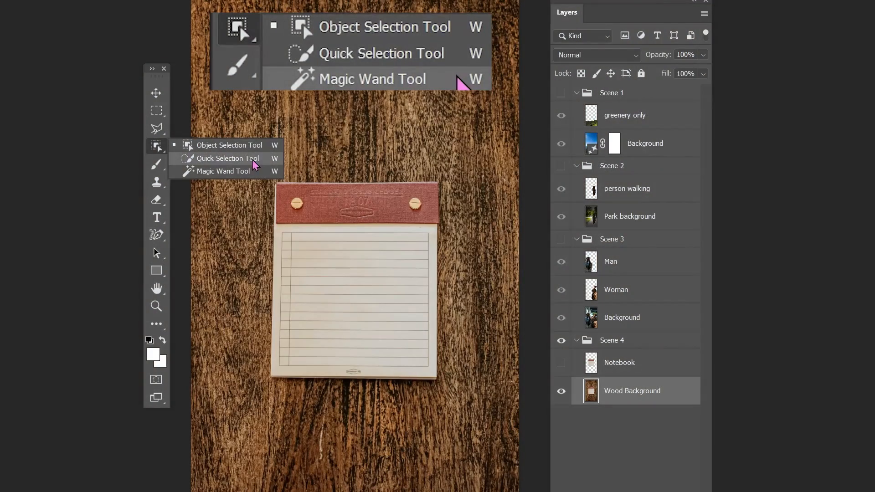
Isolate the notebook on the Wood Background layer by object-selecting it, inverting the selection, deleting the surroundings and deselecting
click(205, 145)
click(371, 318)
right_click(370, 325)
click(416, 310)
key(Delete)
key(ctrl+d)
click(156, 93)
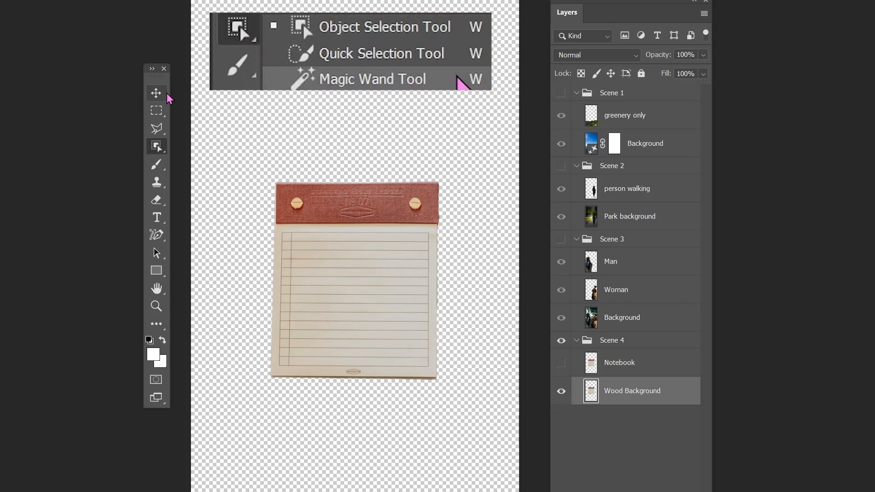
click(609, 455)
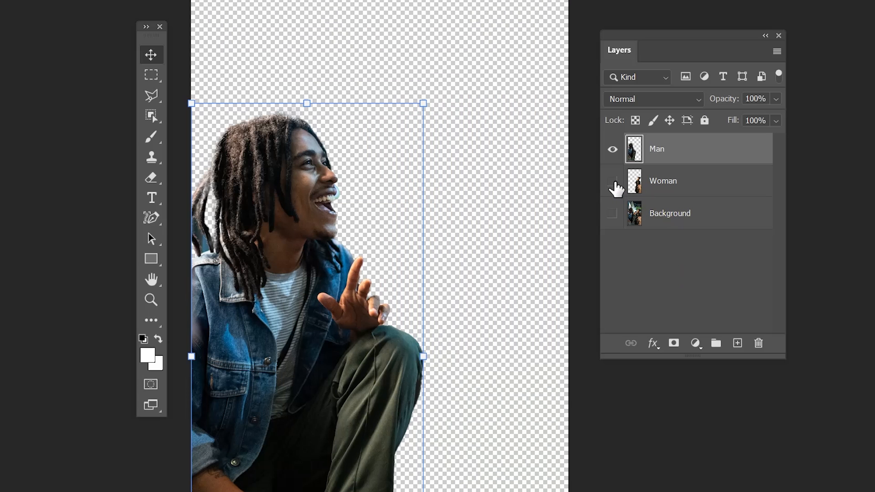
Show the Woman and Background layers and create a layer group named Scene 3
click(612, 187)
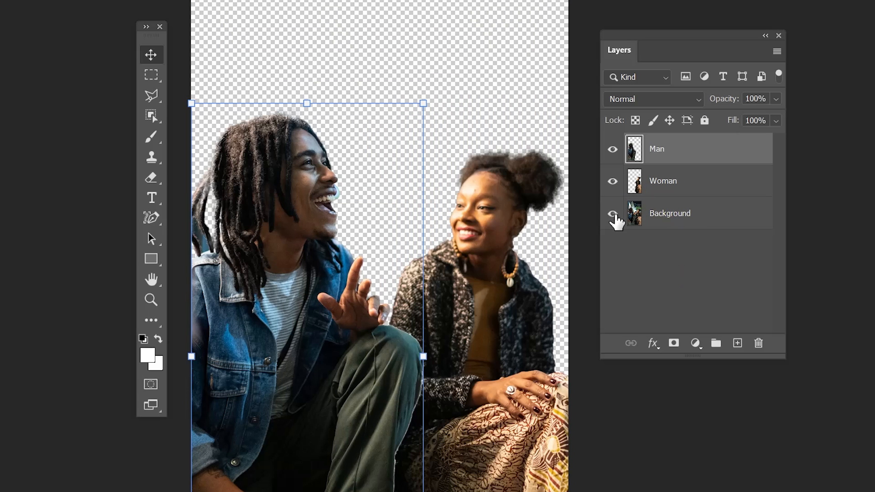
click(612, 210)
click(716, 343)
double_click(668, 143)
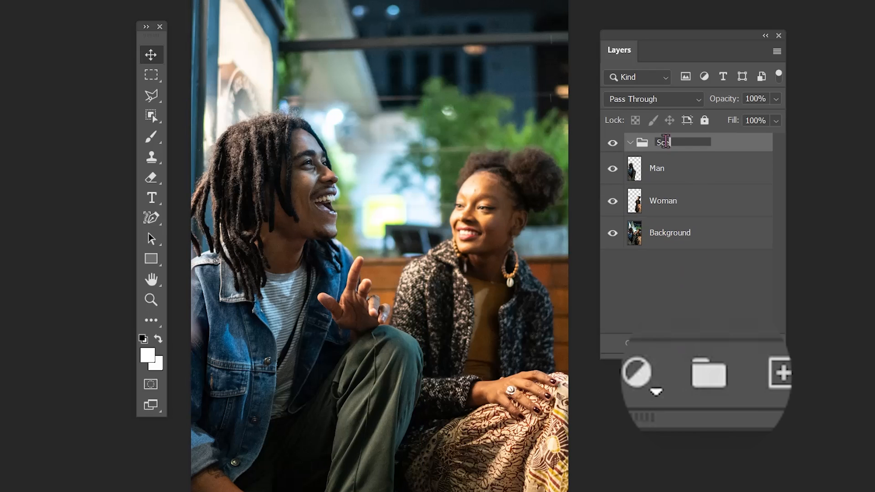
Move the Man, Woman and Background layers together into the Scene 3 group
click(688, 180)
click(679, 235)
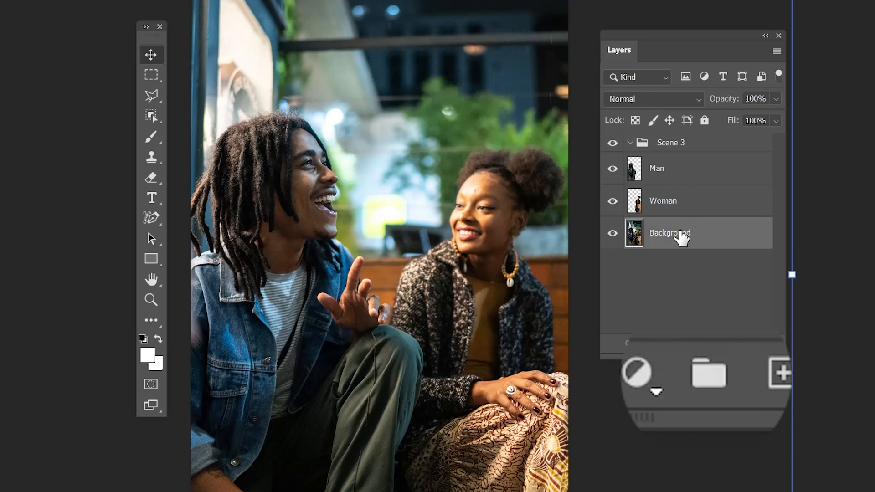
shift+click(687, 182)
drag(687, 182, 629, 149)
click(616, 146)
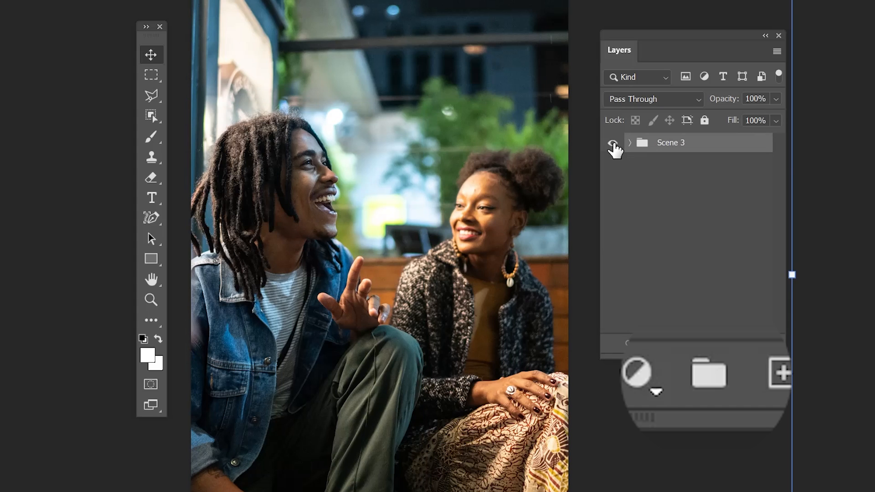
Save the layered scene document with Save As
click(29, 6)
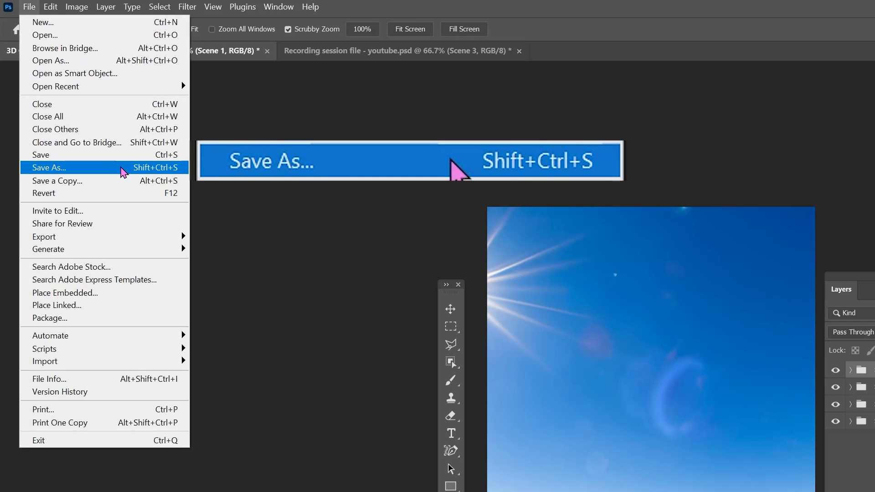
click(118, 168)
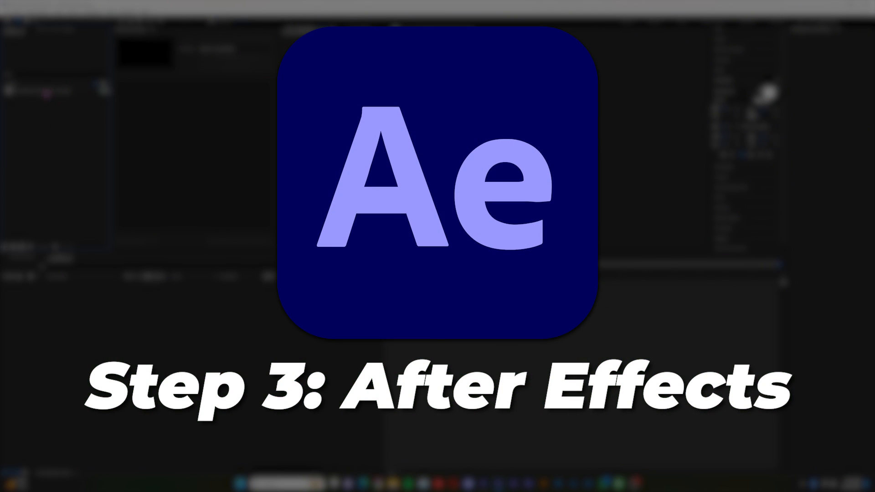
Switch to After Effects and create a new composition from Raw video for Recording - D1.mp4
right_click(43, 90)
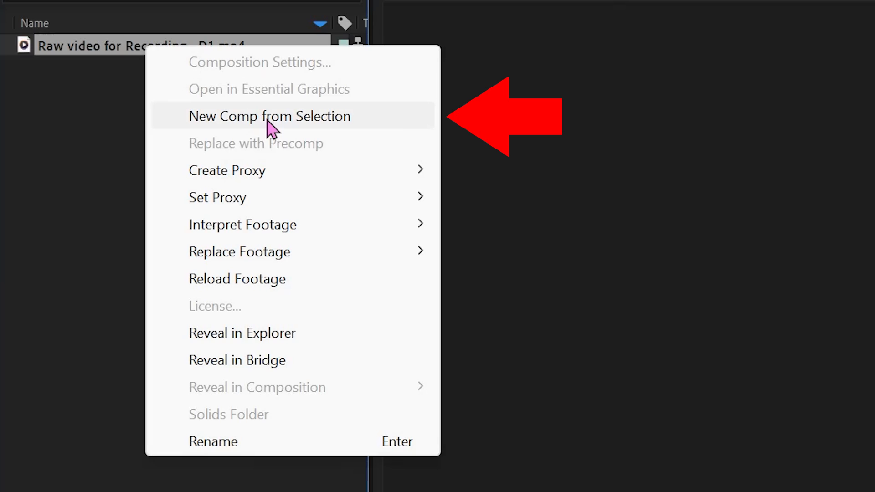
click(267, 119)
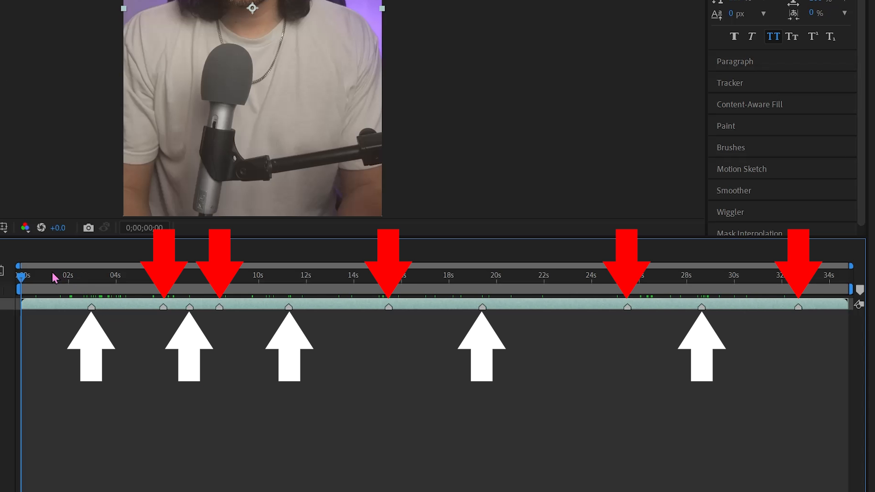
Split the raw video layer at its successive scene markers from about 6 s to 28 s
drag(39, 278, 163, 279)
key(ctrl+shift+d)
key(ctrl+shift+d)
drag(164, 278, 219, 281)
key(ctrl+shift+d)
key(ctrl+shift+d)
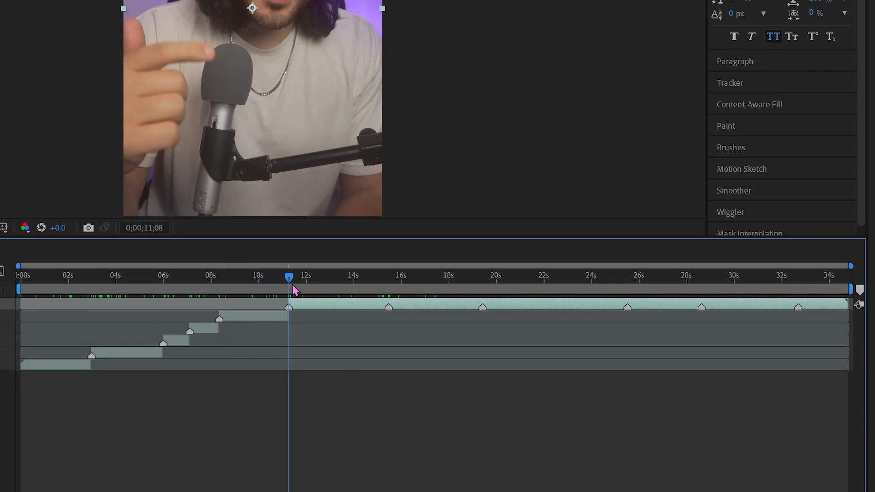
drag(484, 285, 628, 281)
key(ctrl+shift+d)
drag(628, 281, 696, 281)
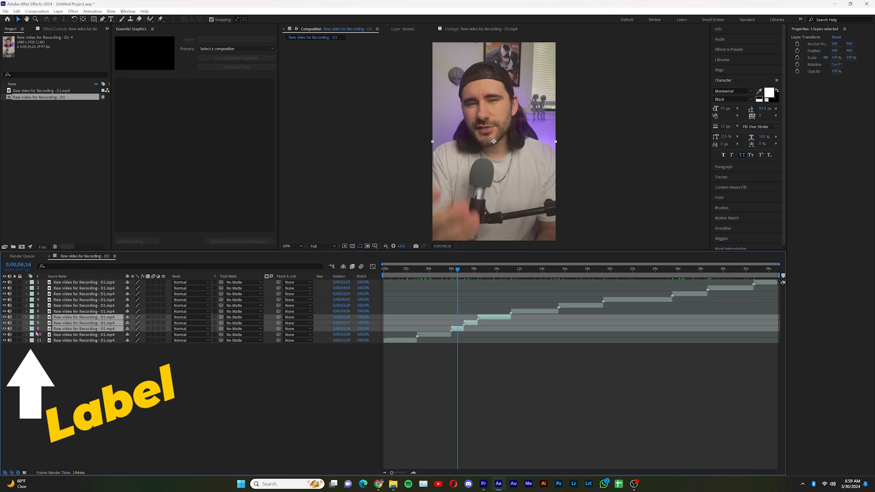
Assign the yellow label color to the split raw video layers 5, 2 and 3
mouse_move(507, 273)
mouse_down()
mouse_move(694, 281)
mouse_move(768, 271)
mouse_move(513, 273)
mouse_up()
click(581, 306)
click(32, 306)
click(51, 348)
click(725, 288)
click(32, 288)
click(51, 330)
click(690, 294)
click(32, 294)
click(51, 336)
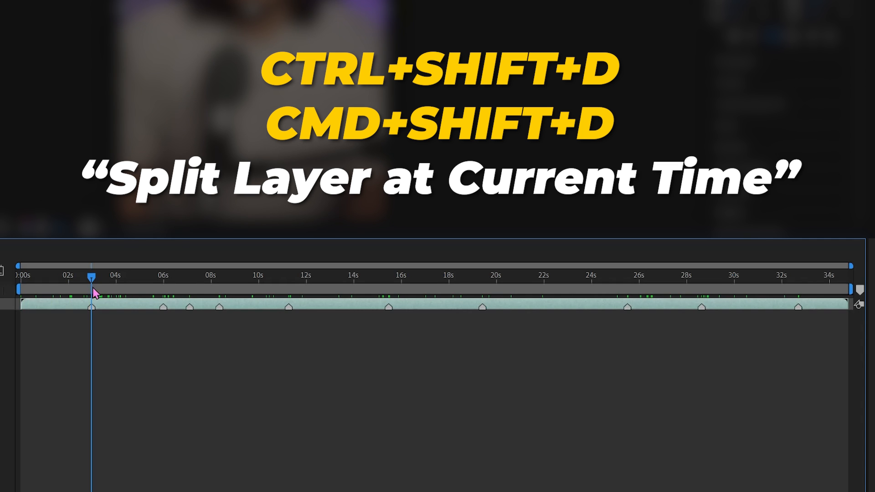
Split the unsplit raw video layer at every marker, from the first near 3 s to the last near 32 s
key(ctrl+shift+d)
drag(417, 270, 465, 270)
key(ctrl+shift+d)
key(ctrl+shift+d)
key(ctrl+shift+d)
drag(188, 279, 483, 285)
key(ctrl+shift+d)
key(ctrl+shift+d)
key(ctrl+shift+d)
key(ctrl+shift+d)
drag(636, 290, 796, 280)
key(ctrl+shift+d)
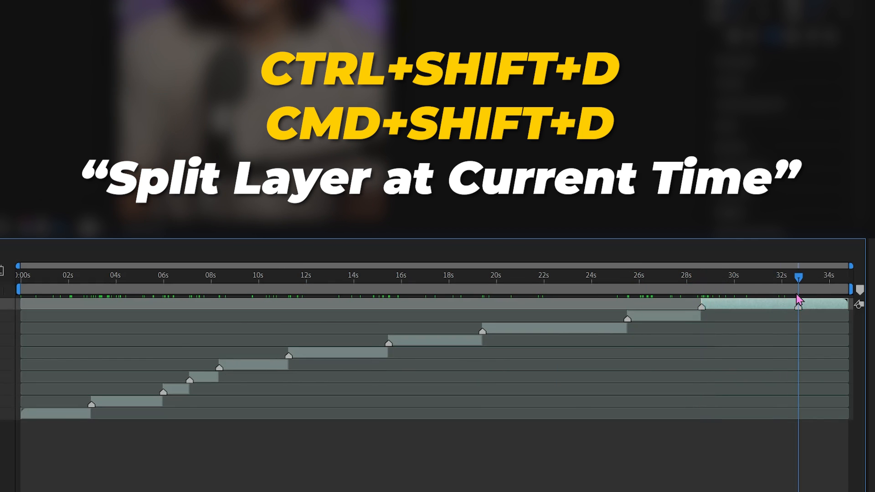
key(ctrl+shift+d)
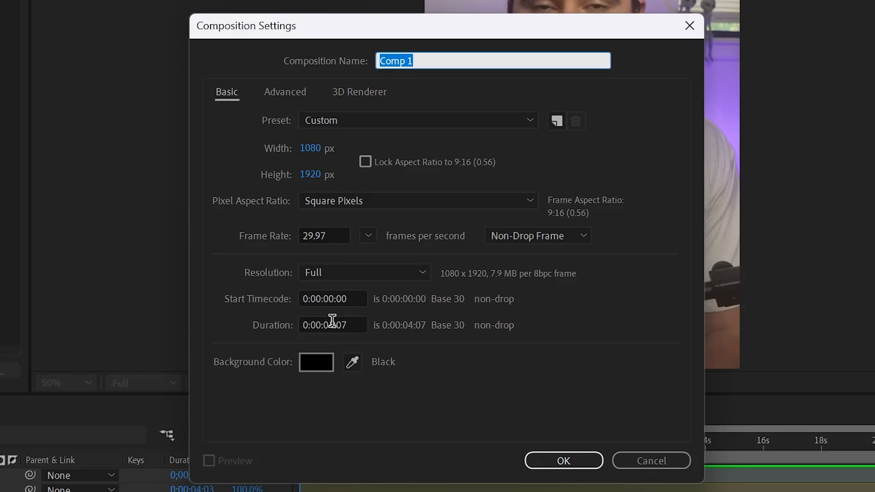
Open the duration of the new 1080 x 1920 composition for editing
click(329, 324)
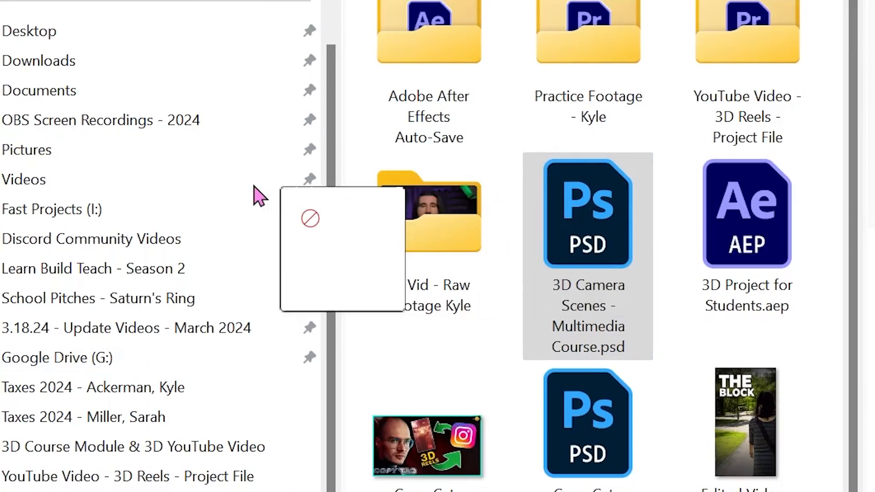
Import 3D Camera Scenes - Multimedia Course.psd into the project with the import kind Composition
drag(254, 195, 294, 223)
click(499, 119)
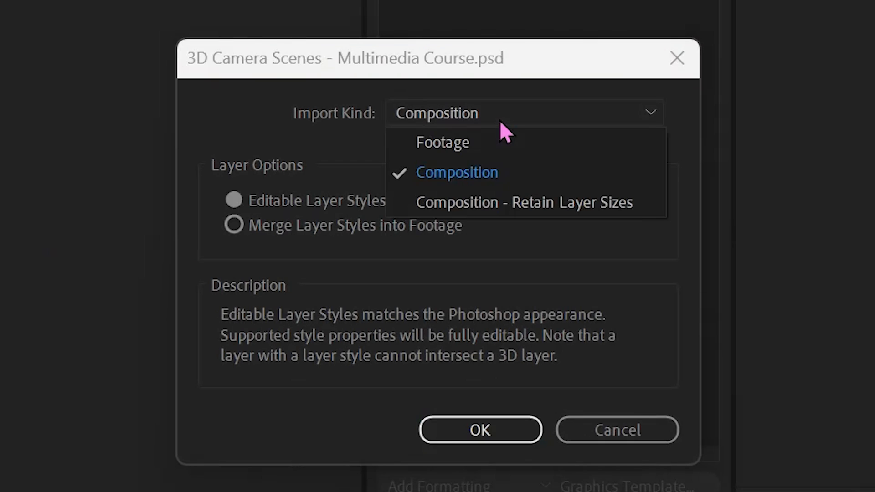
click(482, 173)
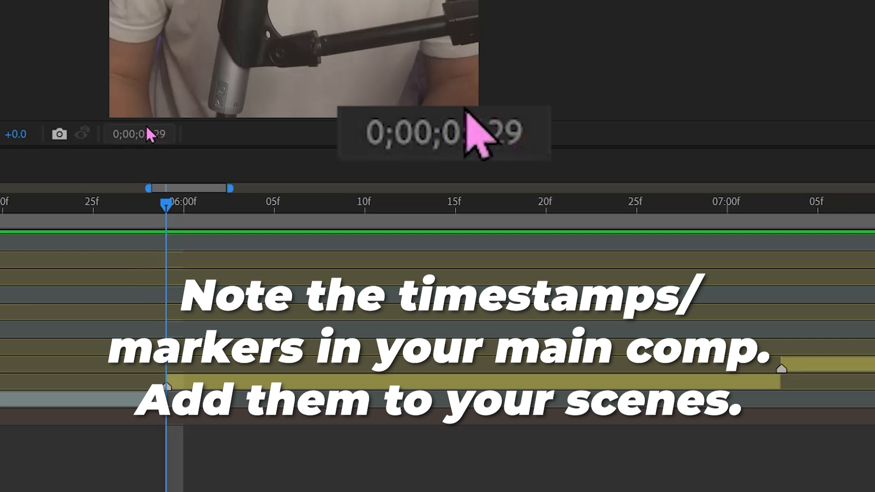
Trim both landscape scene layers to the span between marker 1 at 5;29 and marker 2 at 7;03, matching the main comp
drag(167, 208, 782, 241)
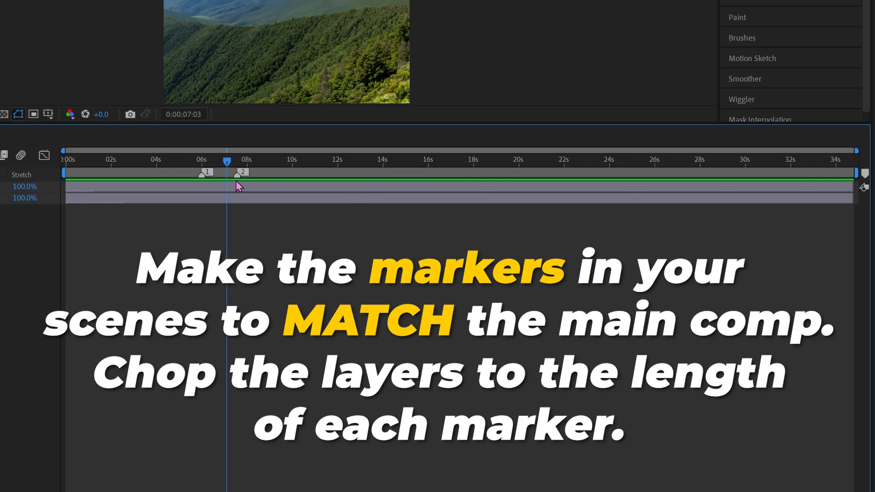
key(ctrl+a)
drag(66, 195, 201, 194)
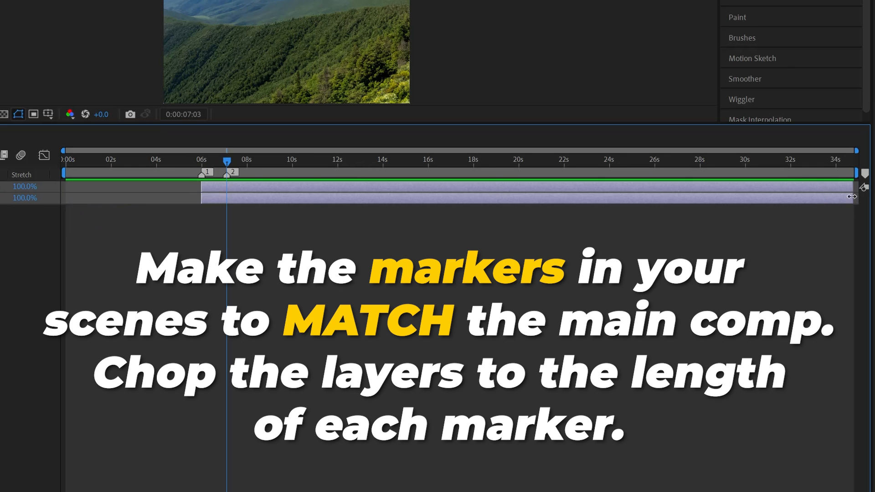
drag(851, 196, 226, 197)
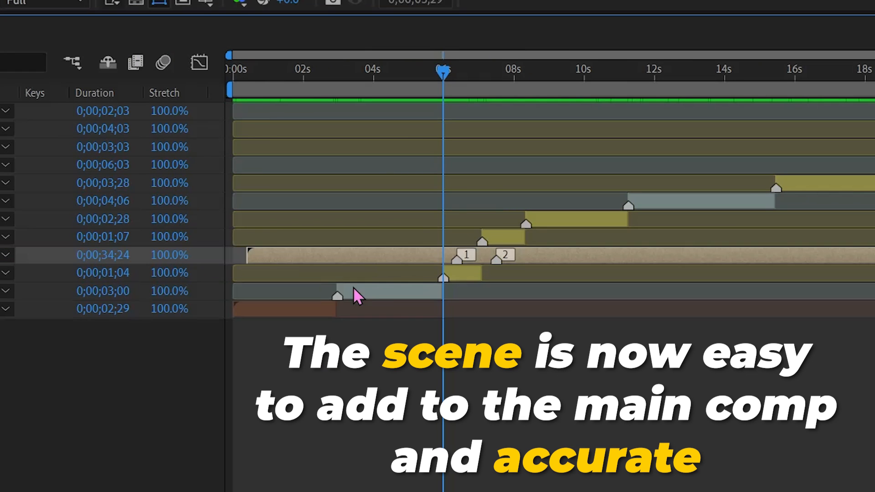
Align the scene composition's numbered markers with the first yellow clip starting at 0;00;05;29 in the main comp
drag(332, 258, 330, 260)
key(equal)
key(equal)
mouse_move(416, 73)
mouse_down()
mouse_move(328, 75)
mouse_move(802, 111)
mouse_move(726, 123)
mouse_move(774, 119)
mouse_up()
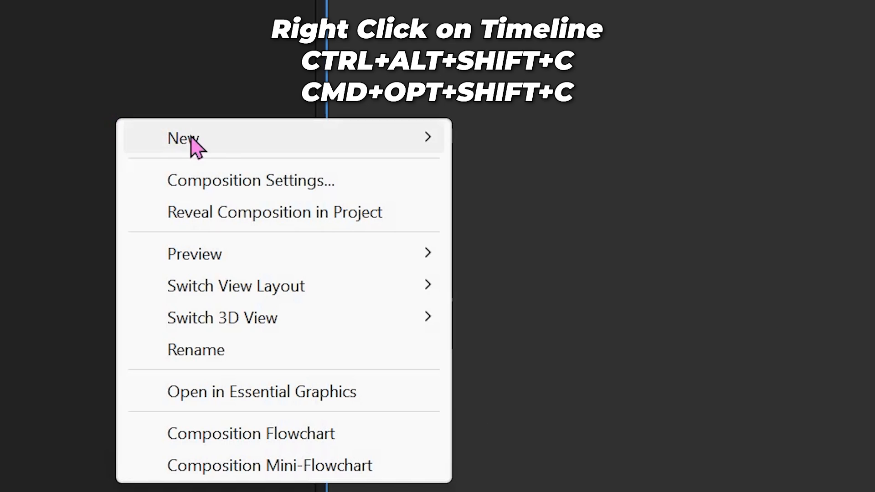
Add a new camera to the composition and dismiss the 2D layer warning
mouse_move(215, 150)
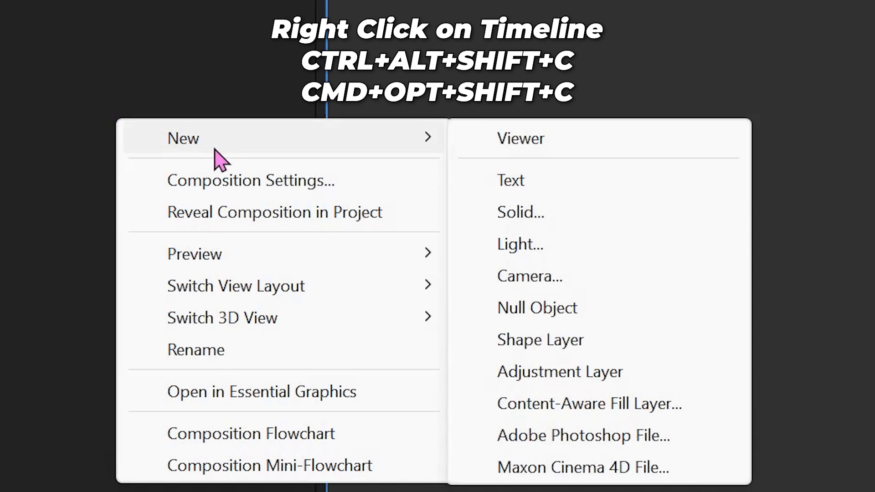
click(638, 277)
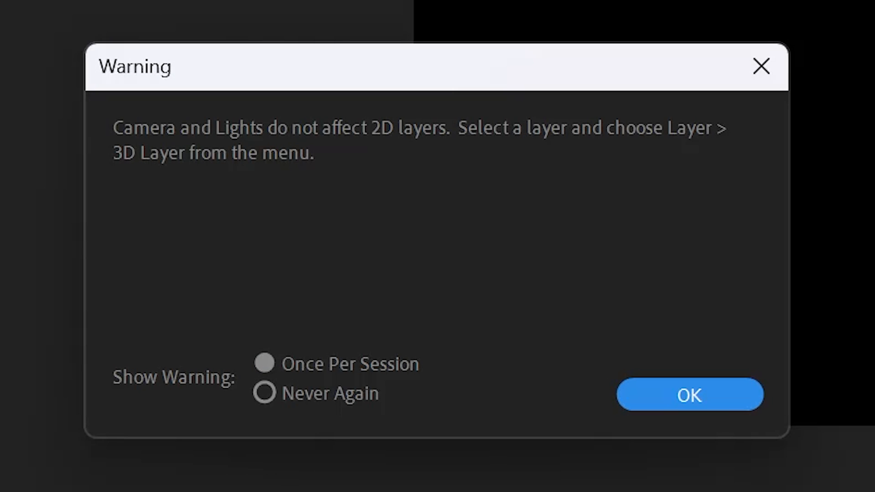
click(724, 403)
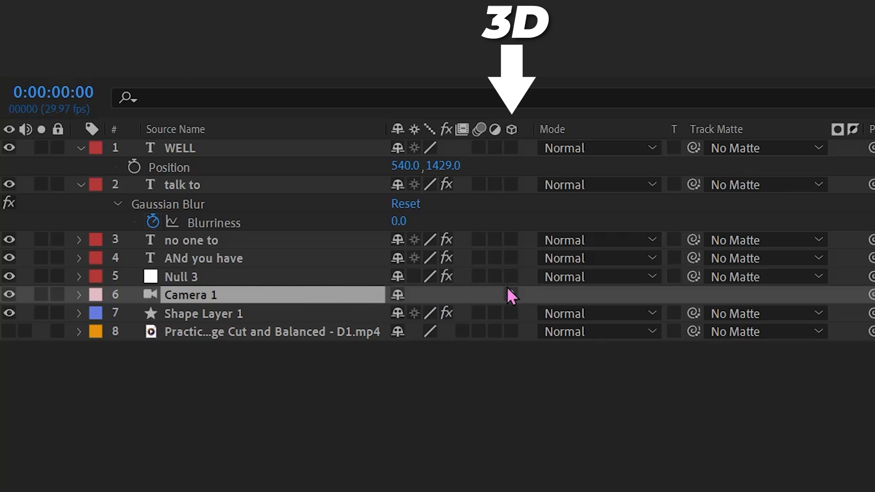
Turn on 3D and motion blur for all layers from WELL through Shape Layer 1
click(305, 313)
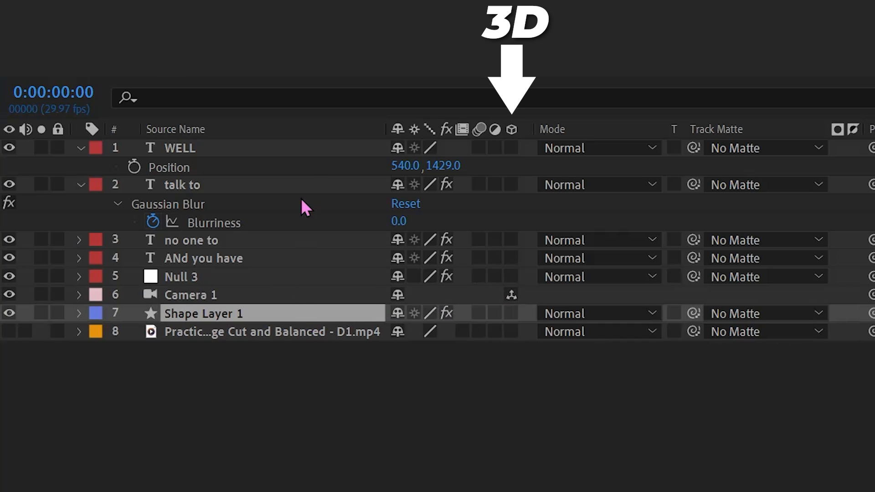
shift+click(273, 150)
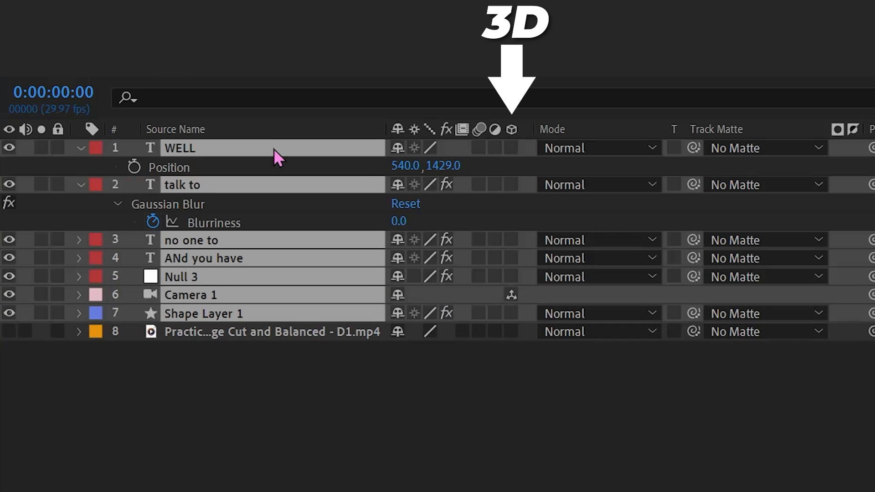
click(512, 276)
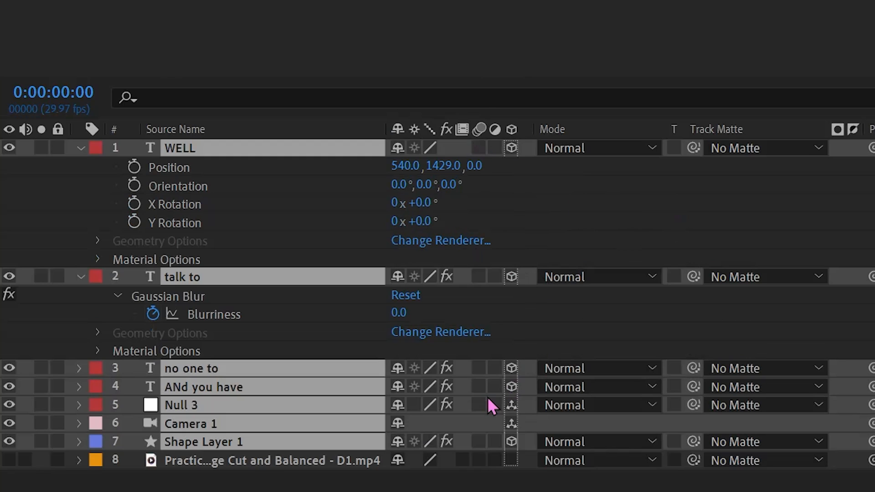
click(478, 404)
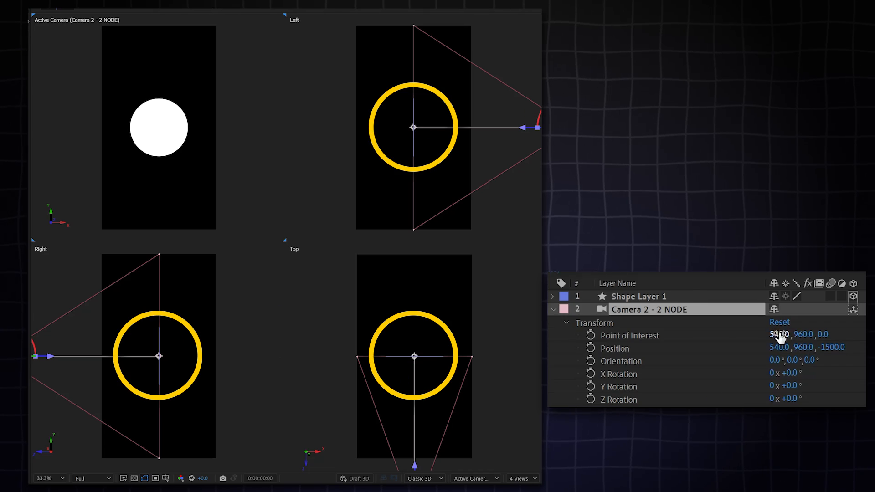
Vary the point of interest of Camera 2 - 2 NODE and shift its X position to about 688
mouse_move(785, 336)
mouse_down()
mouse_move(687, 311)
mouse_move(802, 328)
mouse_move(702, 298)
mouse_up()
mouse_move(801, 334)
mouse_down()
mouse_move(820, 335)
mouse_move(811, 347)
mouse_up()
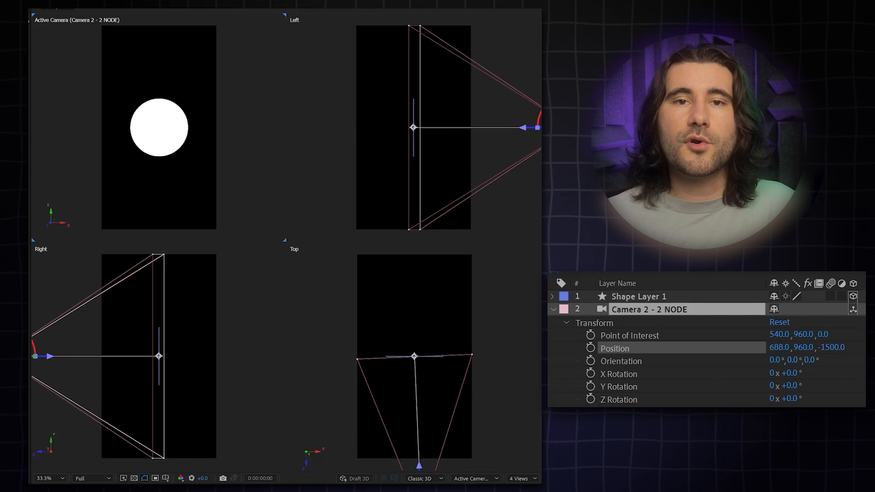
Vary the X, Y and Z position of Camera 2 - 2 NODE to try out its movement
drag(865, 347, 634, 348)
drag(803, 347, 695, 332)
drag(831, 347, 867, 352)
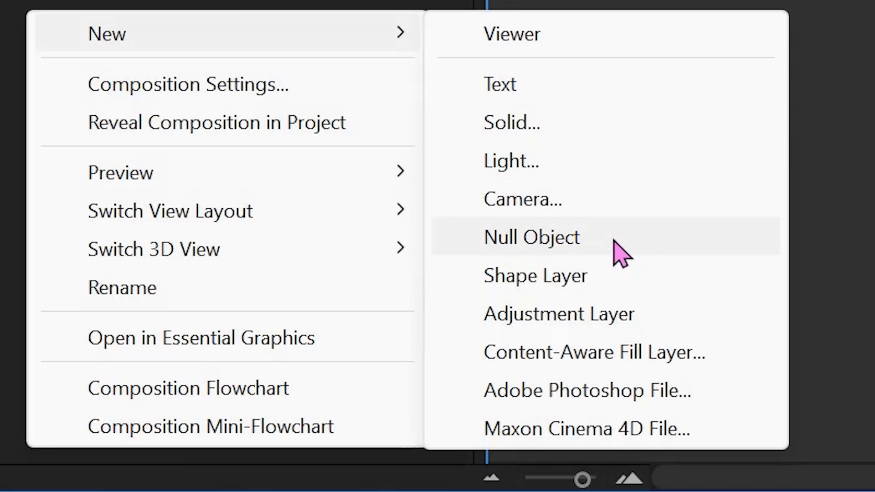
Add a null object to the composition and parent Camera 2 - 2 NODE to it
click(621, 252)
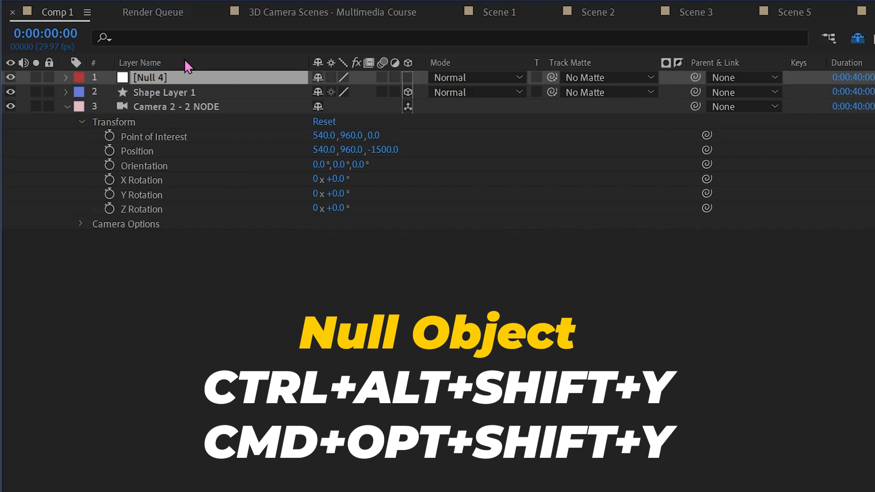
drag(695, 106, 207, 82)
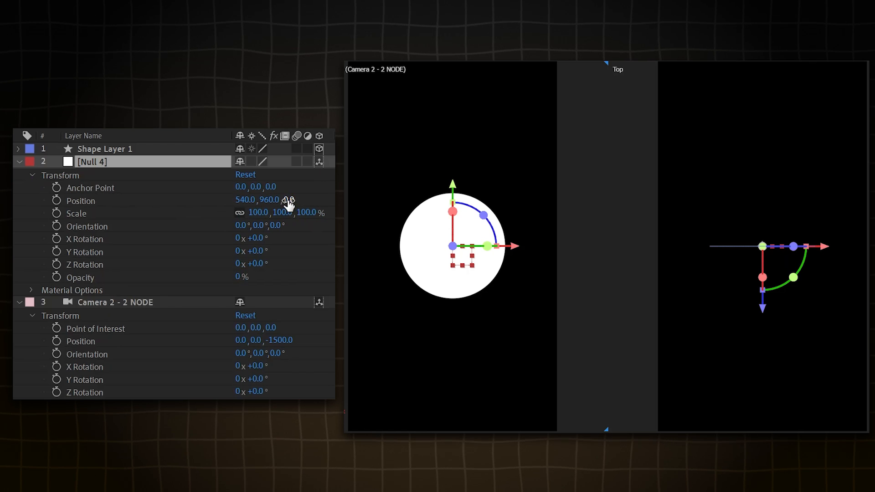
Vary the null's Z position and the rotation of its child camera to try out their separate moves
drag(289, 203, 244, 203)
drag(258, 360, 264, 360)
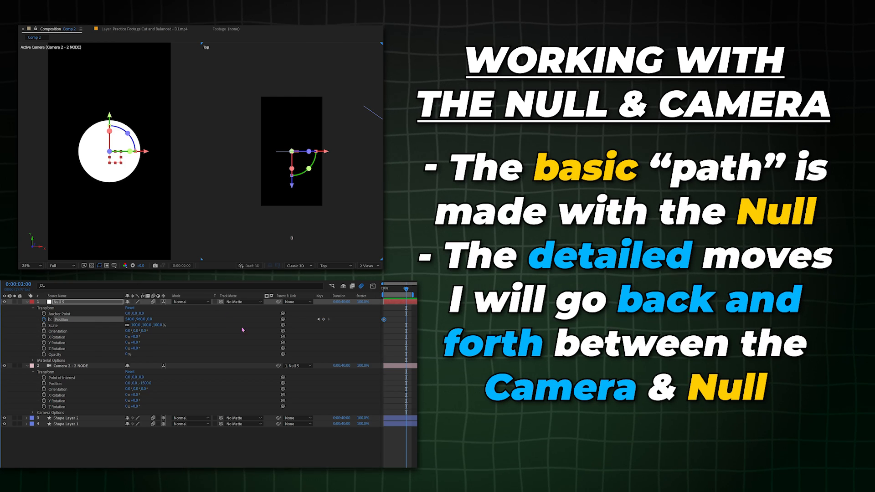
Preview the null's move, and keyframe the Y Rotation of Camera 2 - 2 NODE at 35° at 0:00:00:00
key(space)
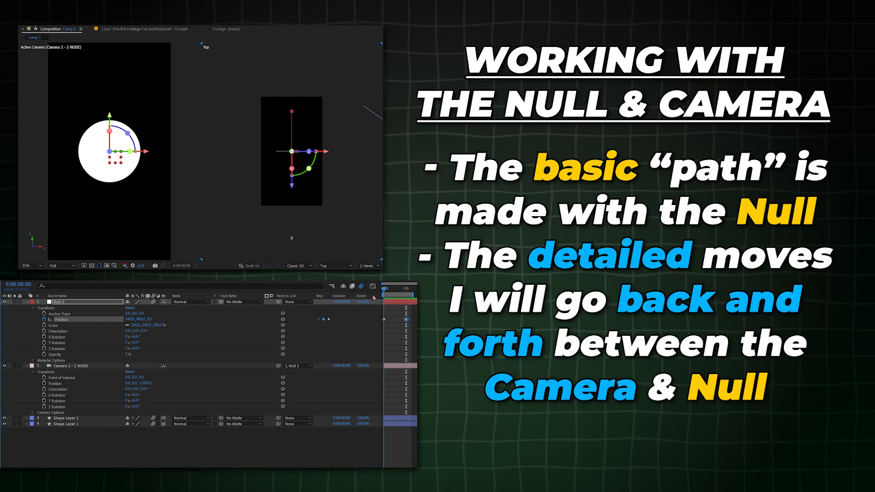
click(43, 401)
drag(136, 400, 142, 399)
text(35)
key(Return)
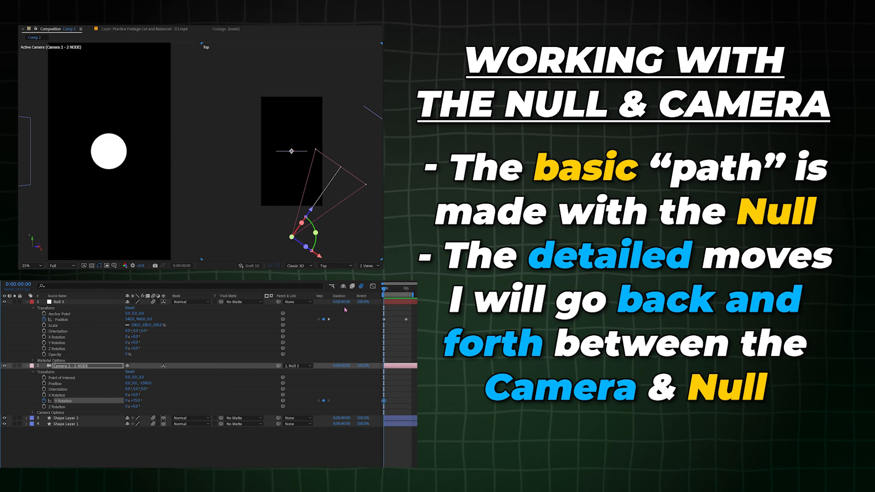